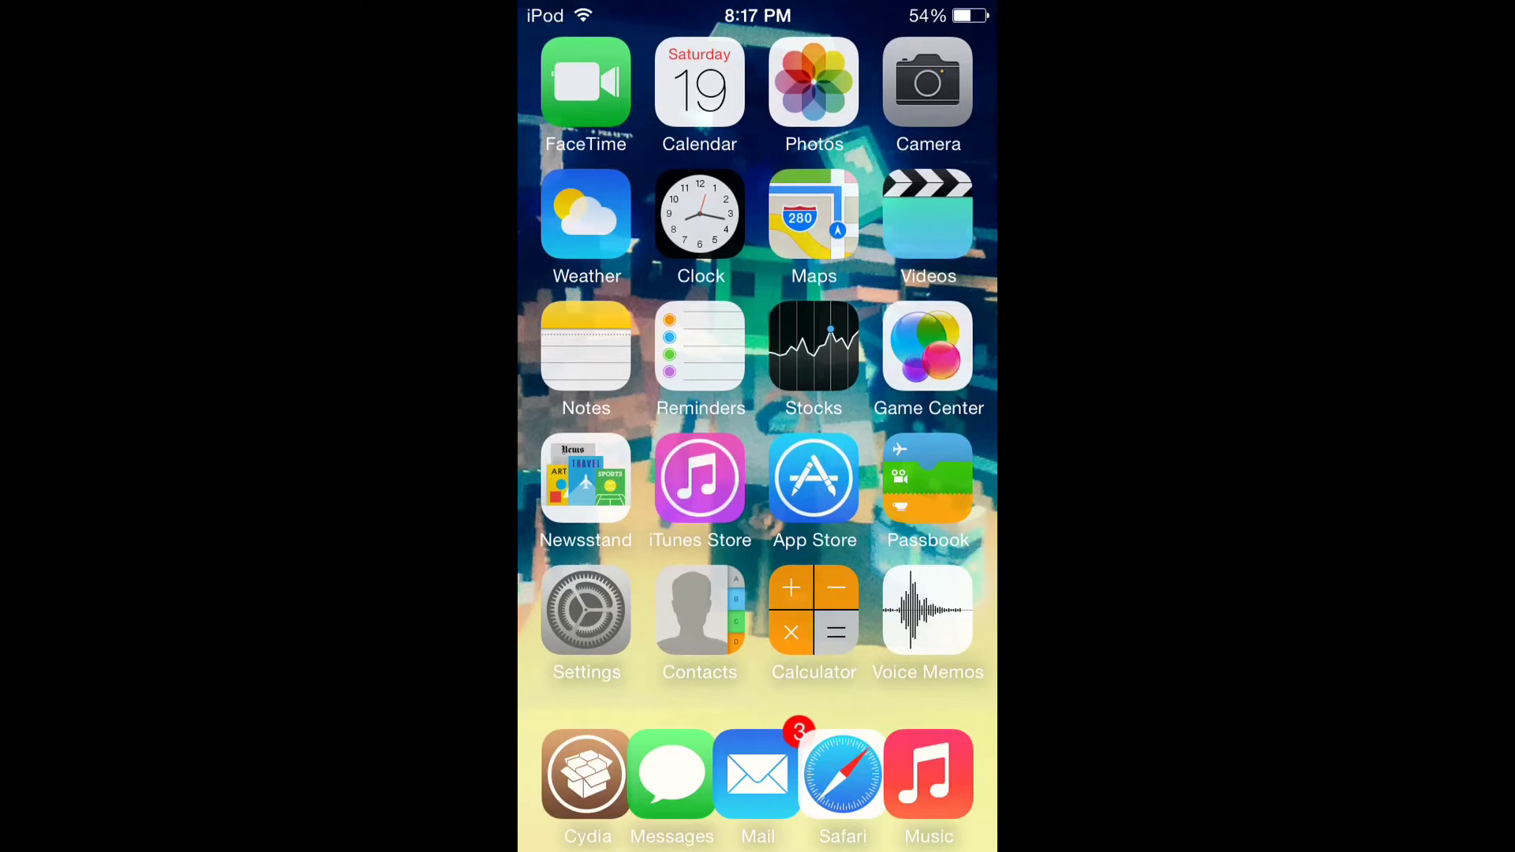
Step: Run a Cydia package search for 'FakeOperator' to find the installed BigBoss Fake Operator tweak
{"action": "left_click", "coordinate": [586, 612]}
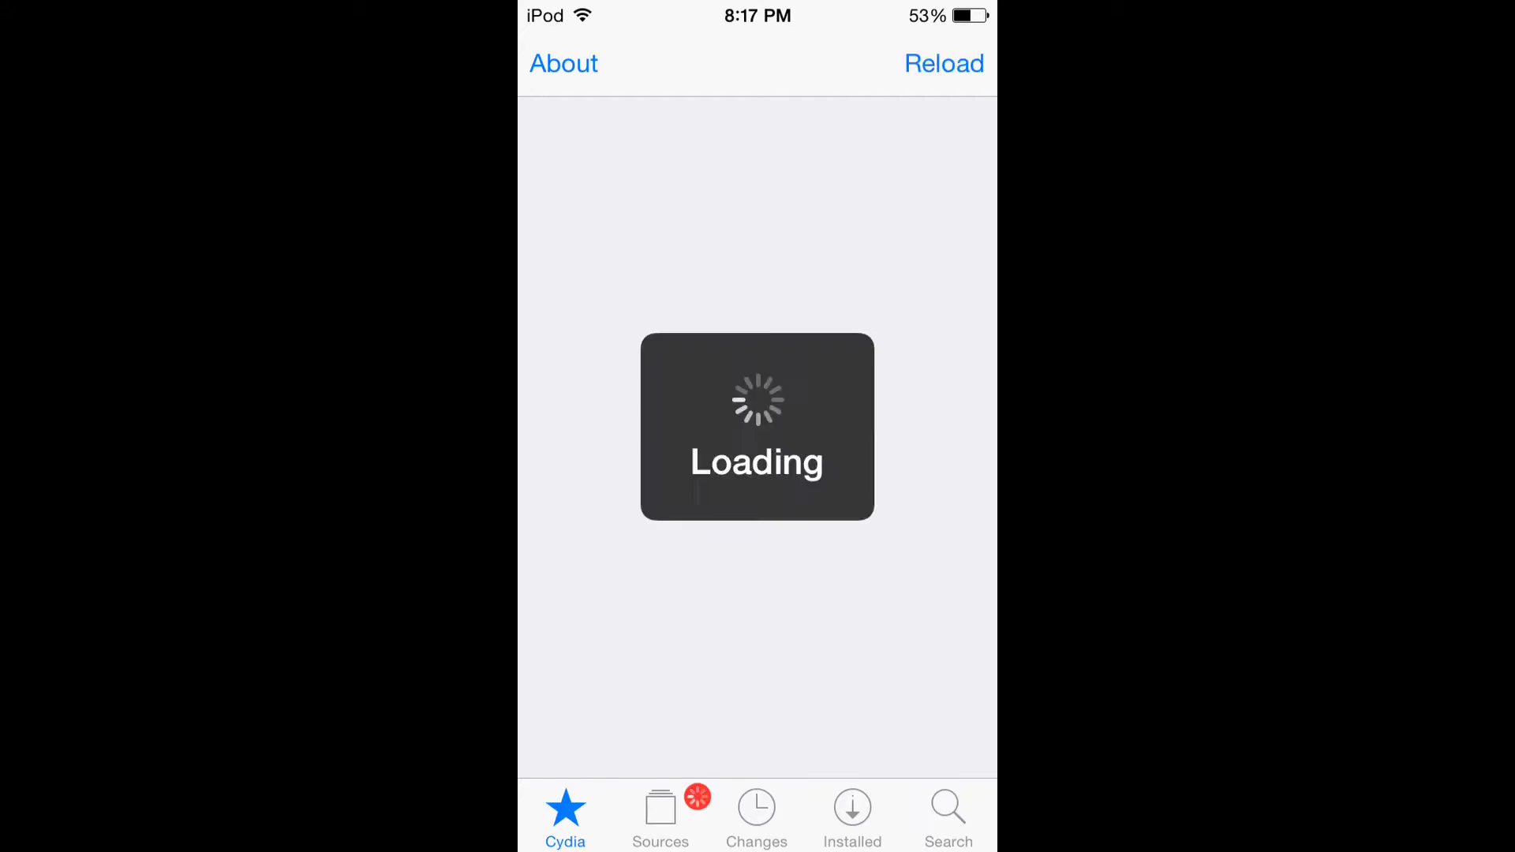
{"action": "left_click", "coordinate": [948, 817]}
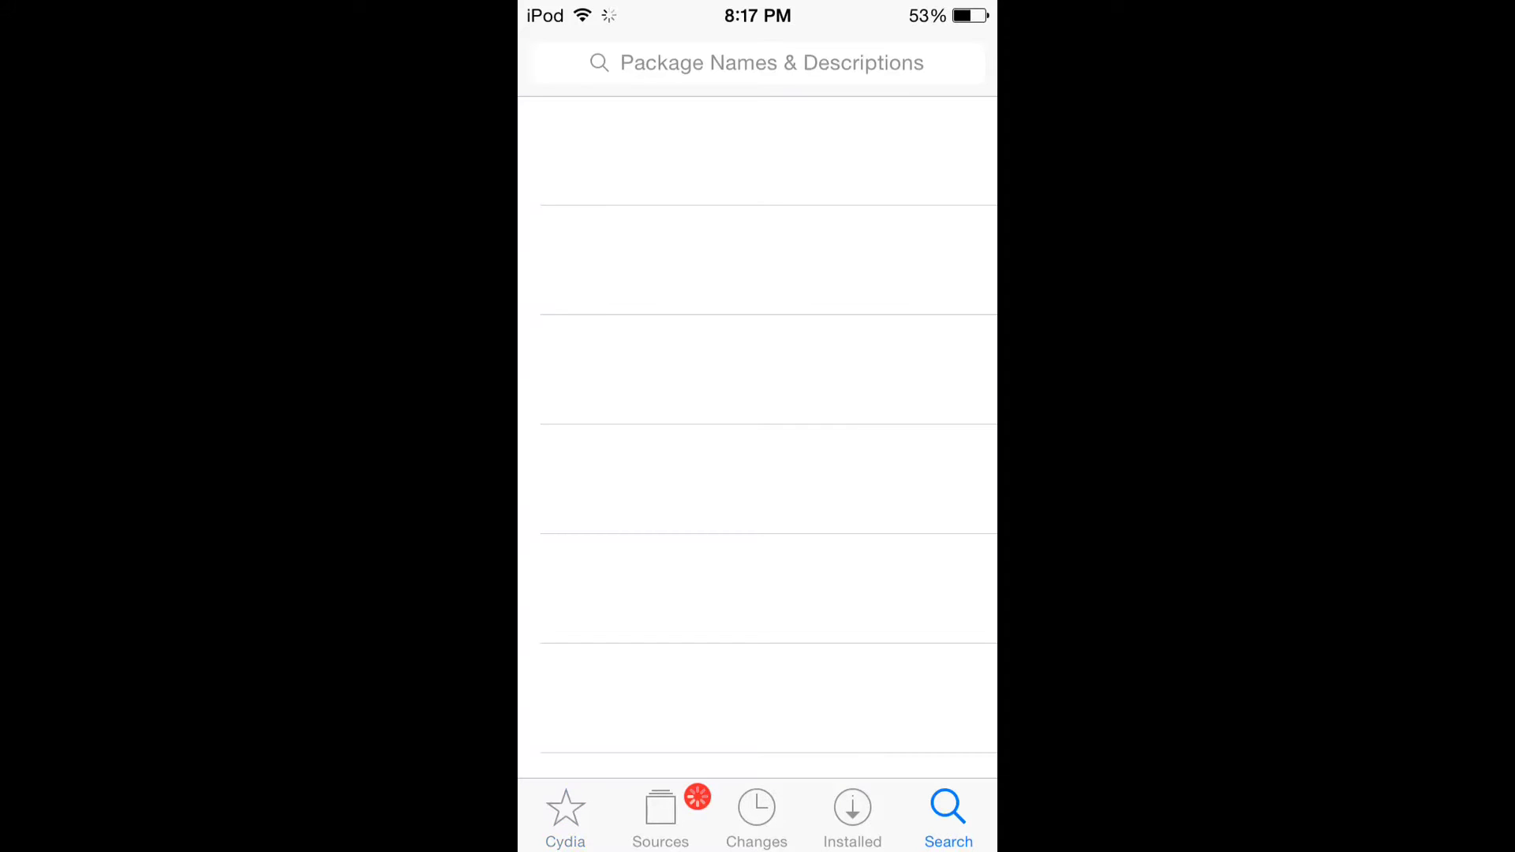
{"action": "left_click", "coordinate": [757, 62]}
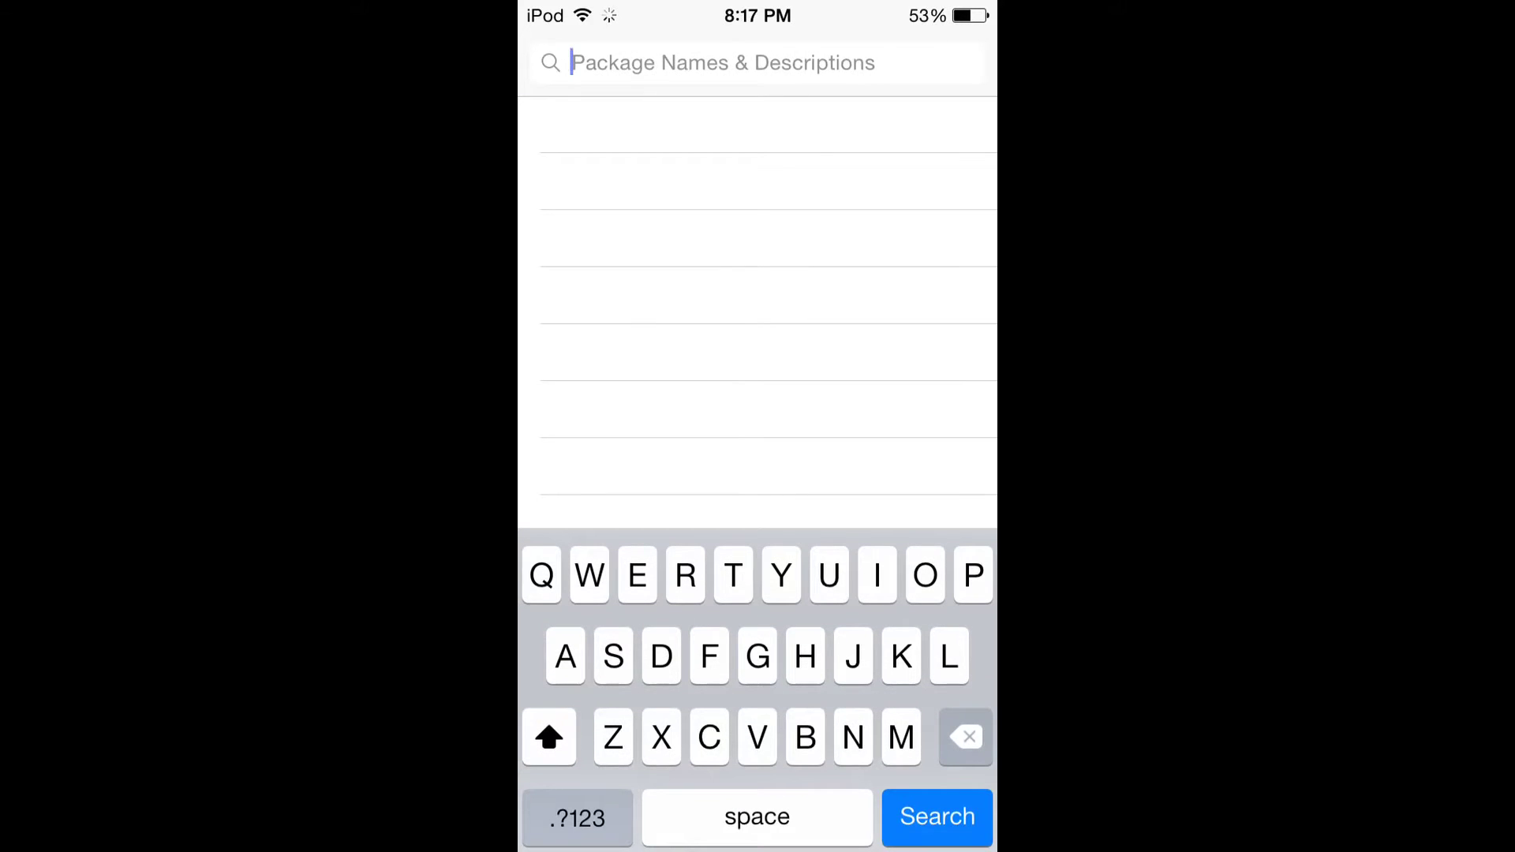
{"action": "type", "text": "F"}
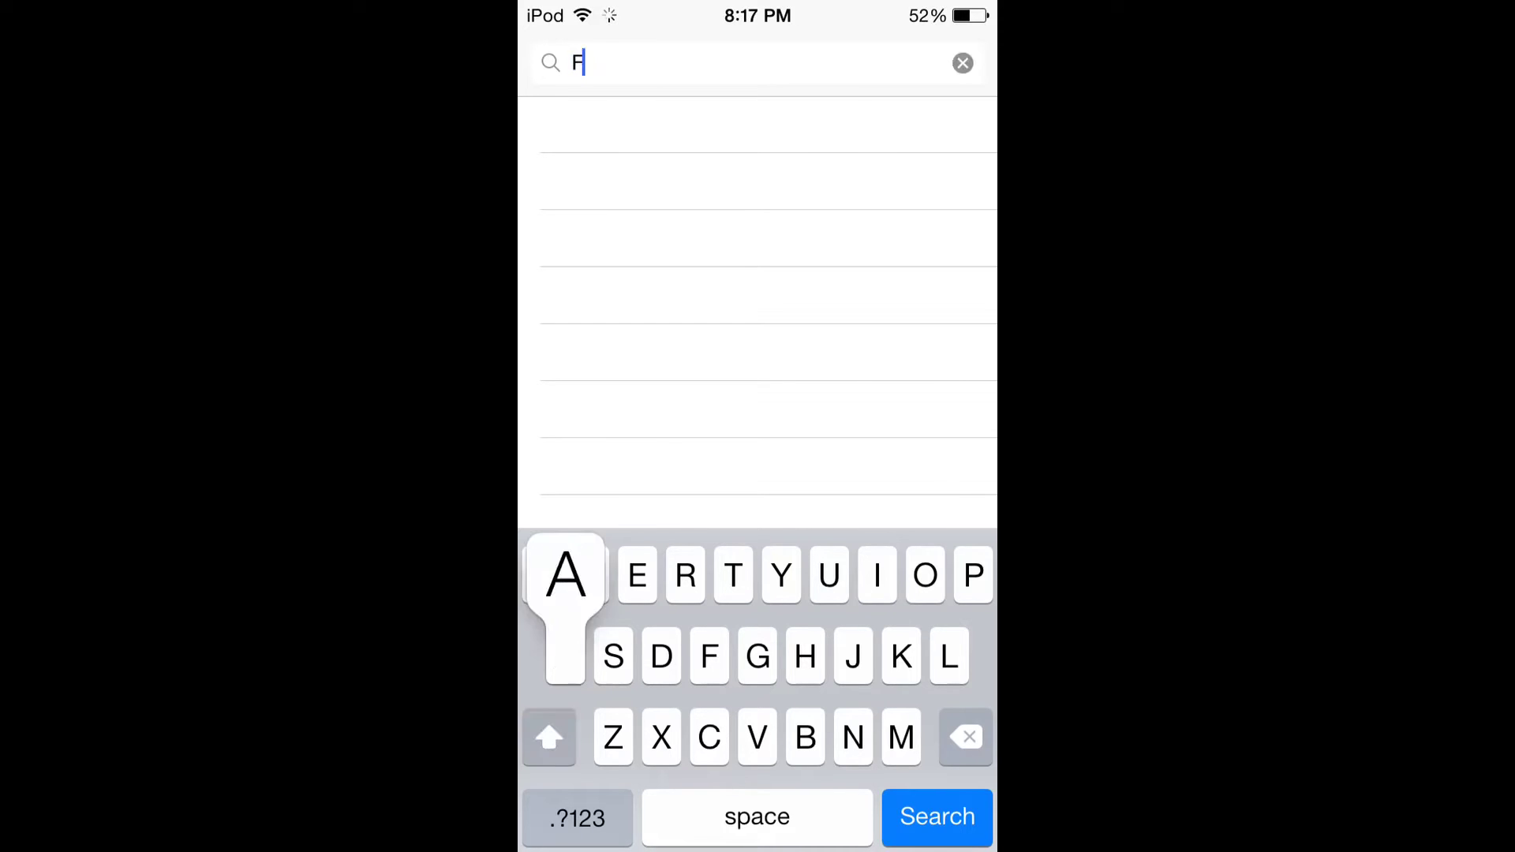
{"action": "type", "text": "akeOper"}
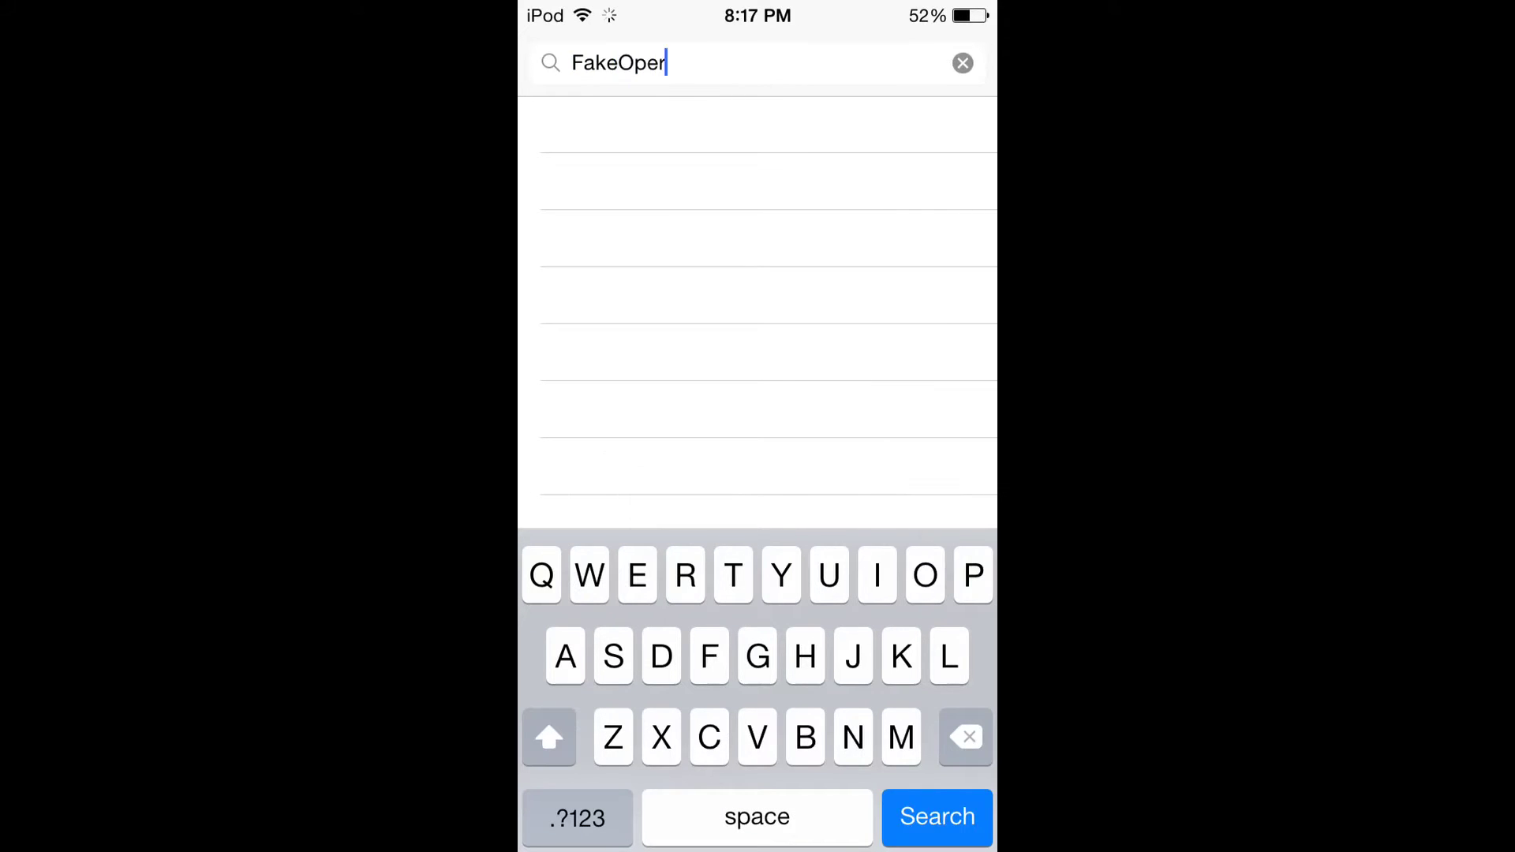
{"action": "type", "text": "ati"}
{"action": "key", "text": "BackSpace"}
{"action": "type", "text": "o"}
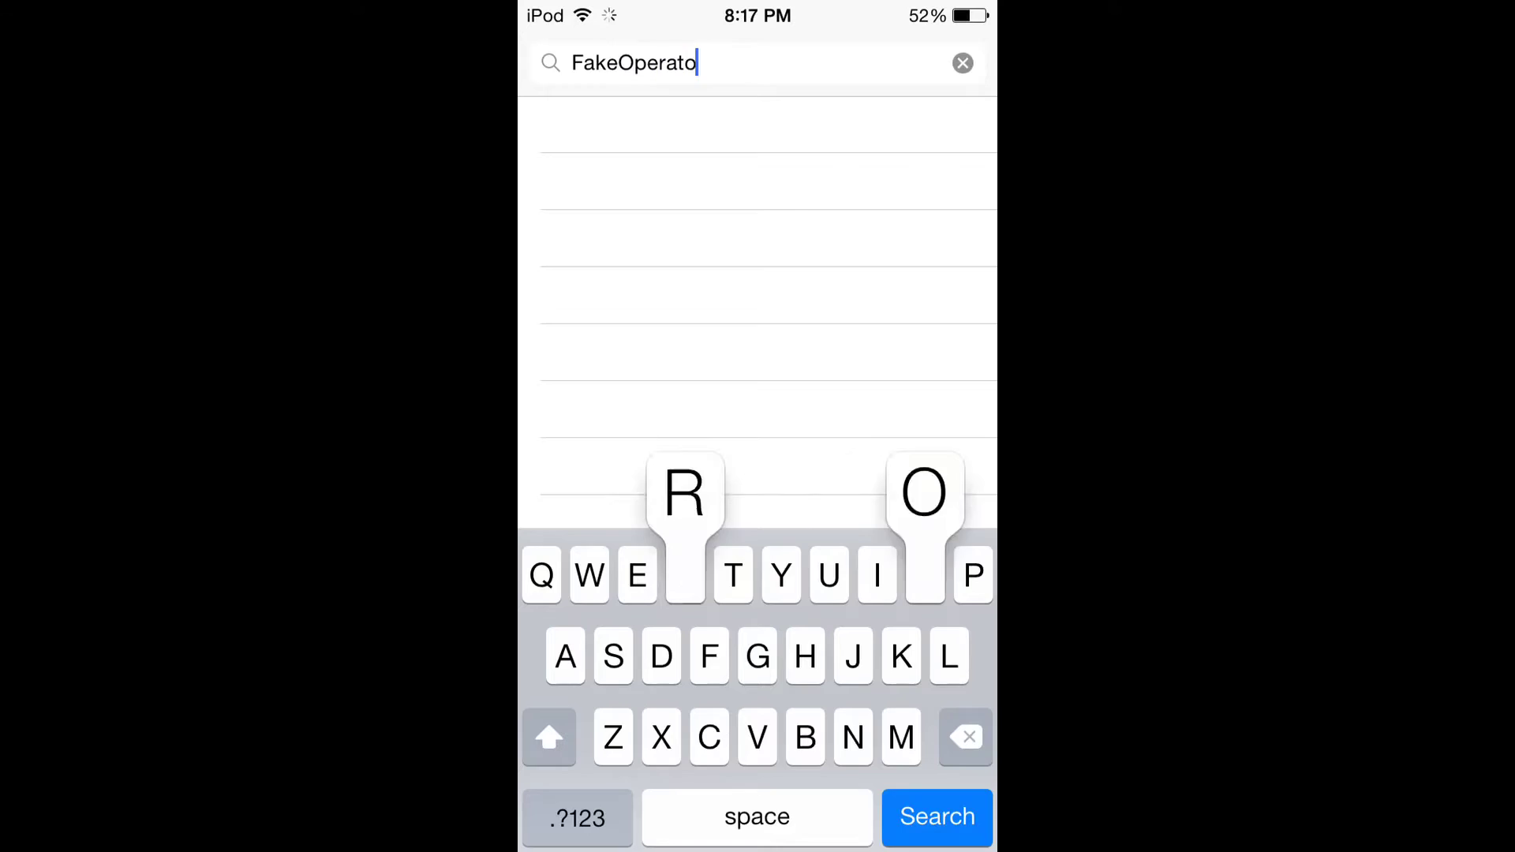
{"action": "type", "text": "r"}
{"action": "key", "text": "Return"}
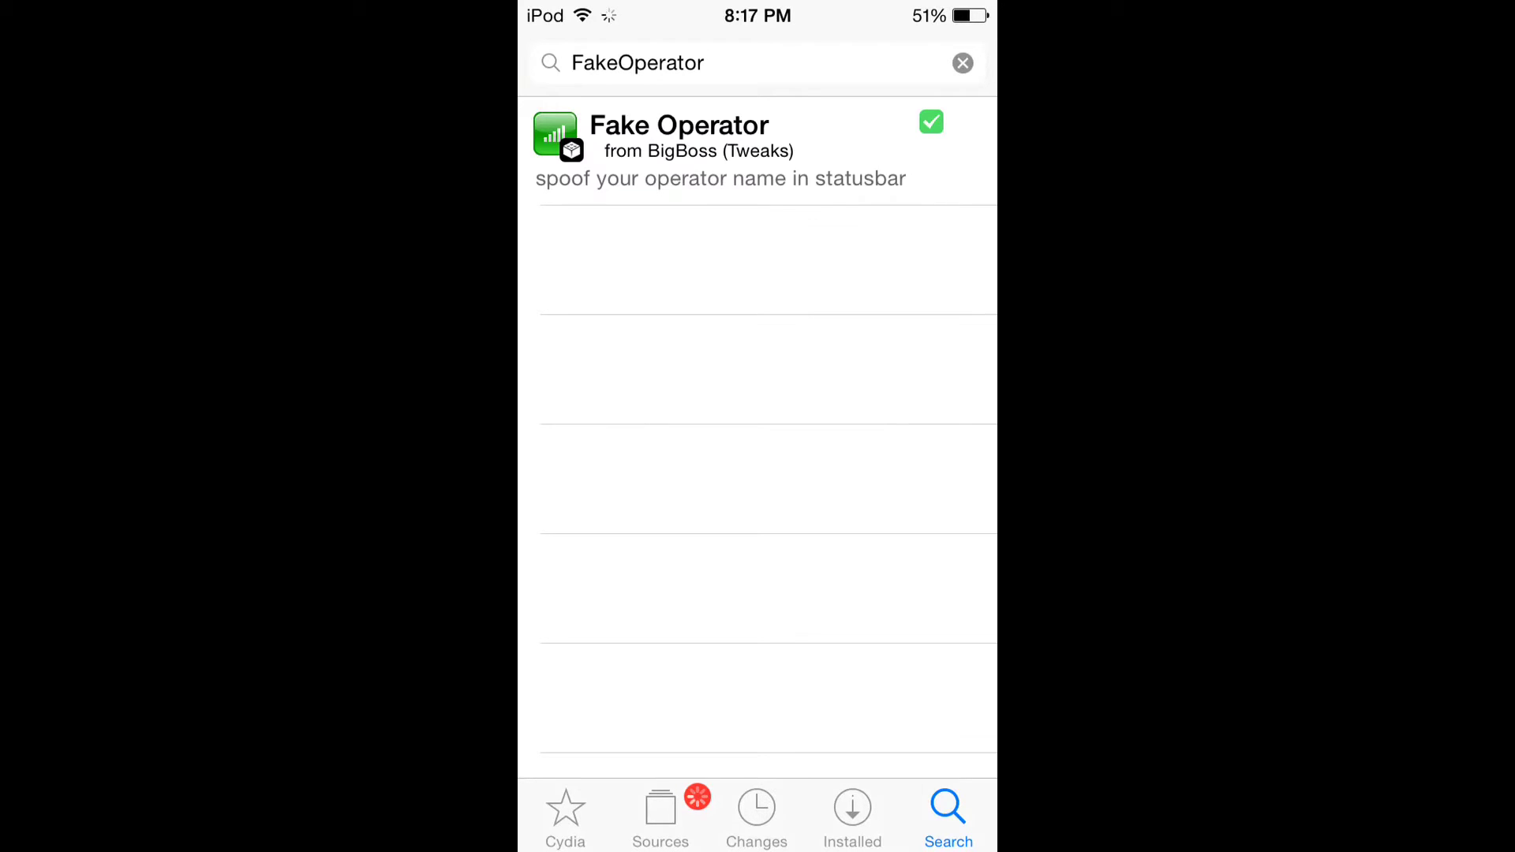
Step: Reinstall the Fake Operator package from its details page, then dismiss the missing-file error
{"action": "left_click", "coordinate": [758, 150]}
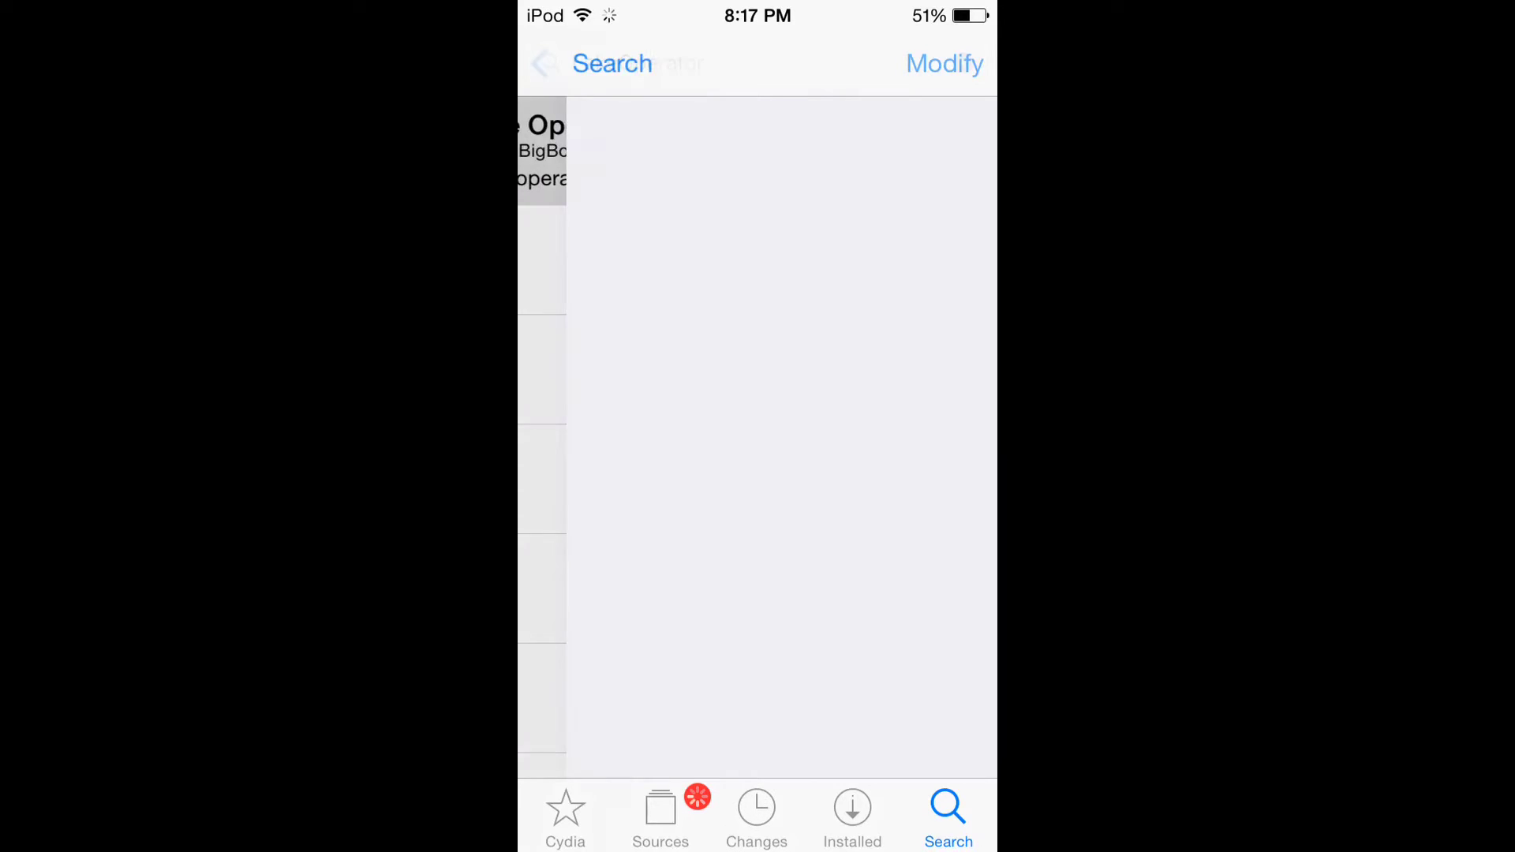
{"action": "left_click", "coordinate": [944, 63]}
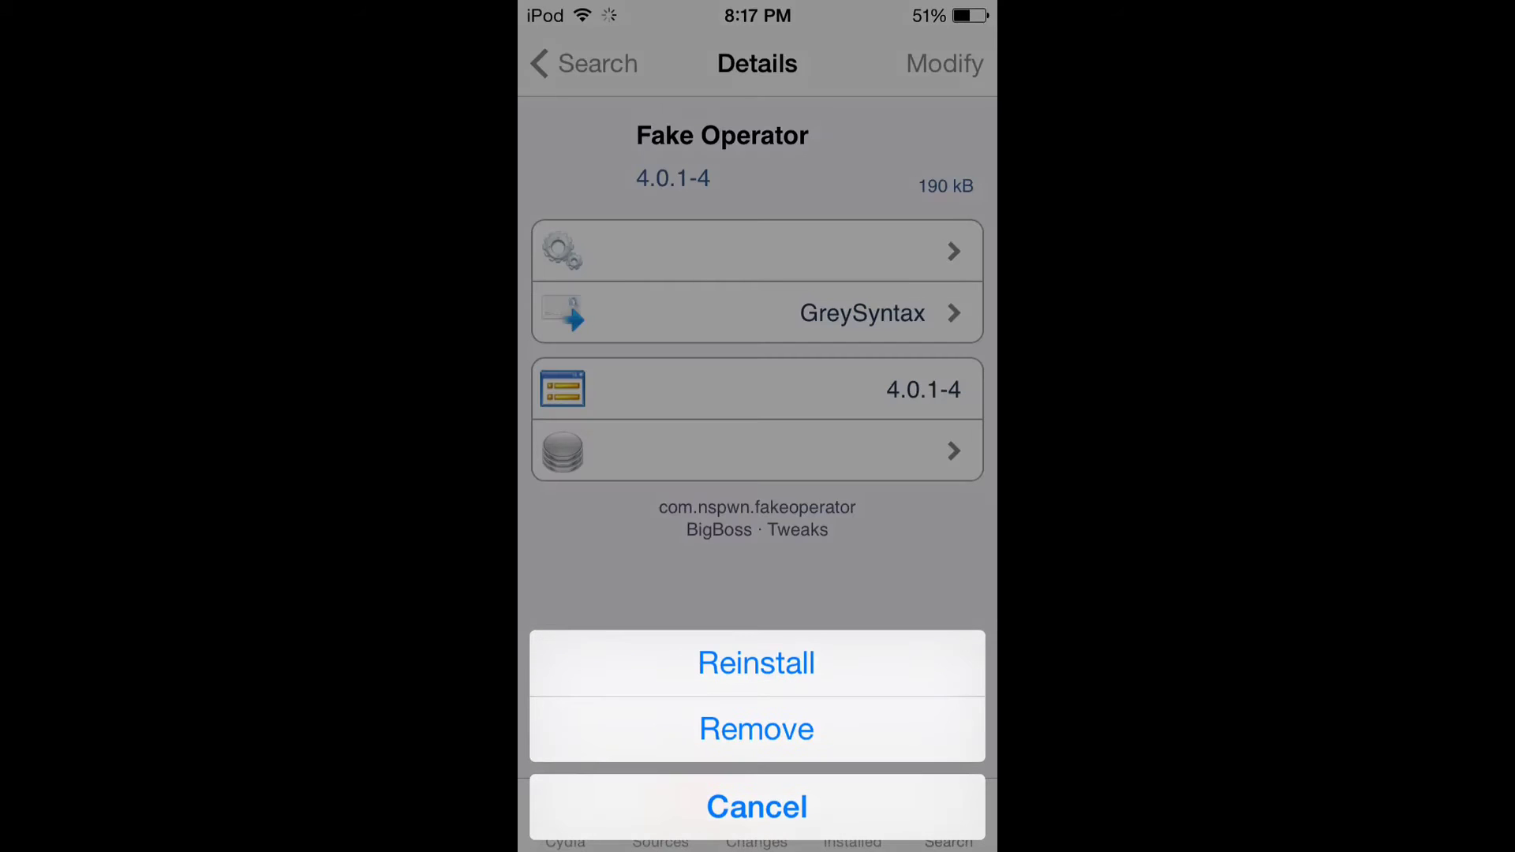
{"action": "left_click", "coordinate": [757, 663]}
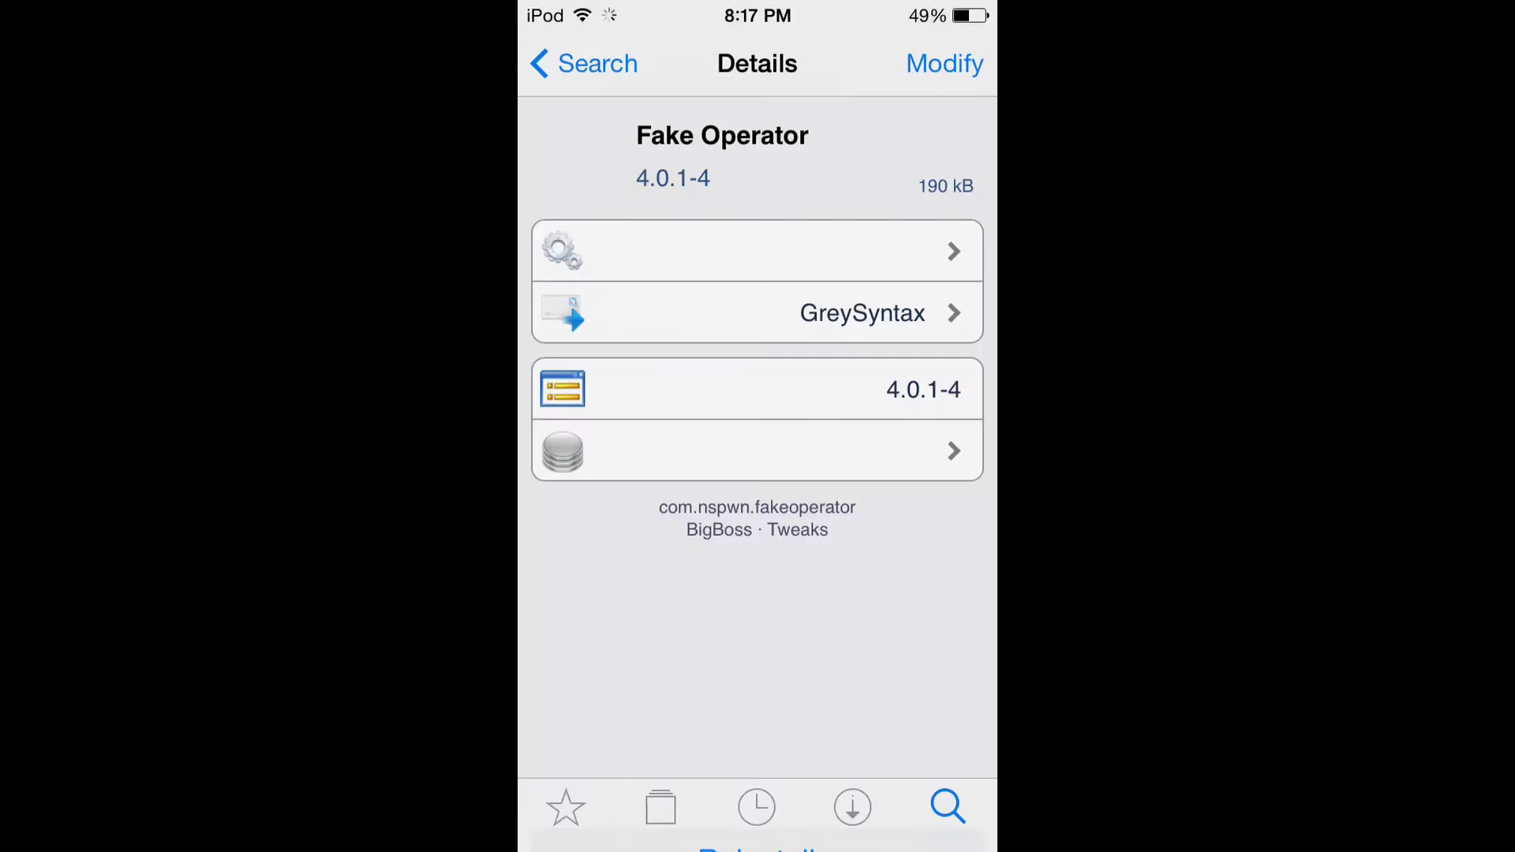
{"action": "left_click", "coordinate": [952, 63]}
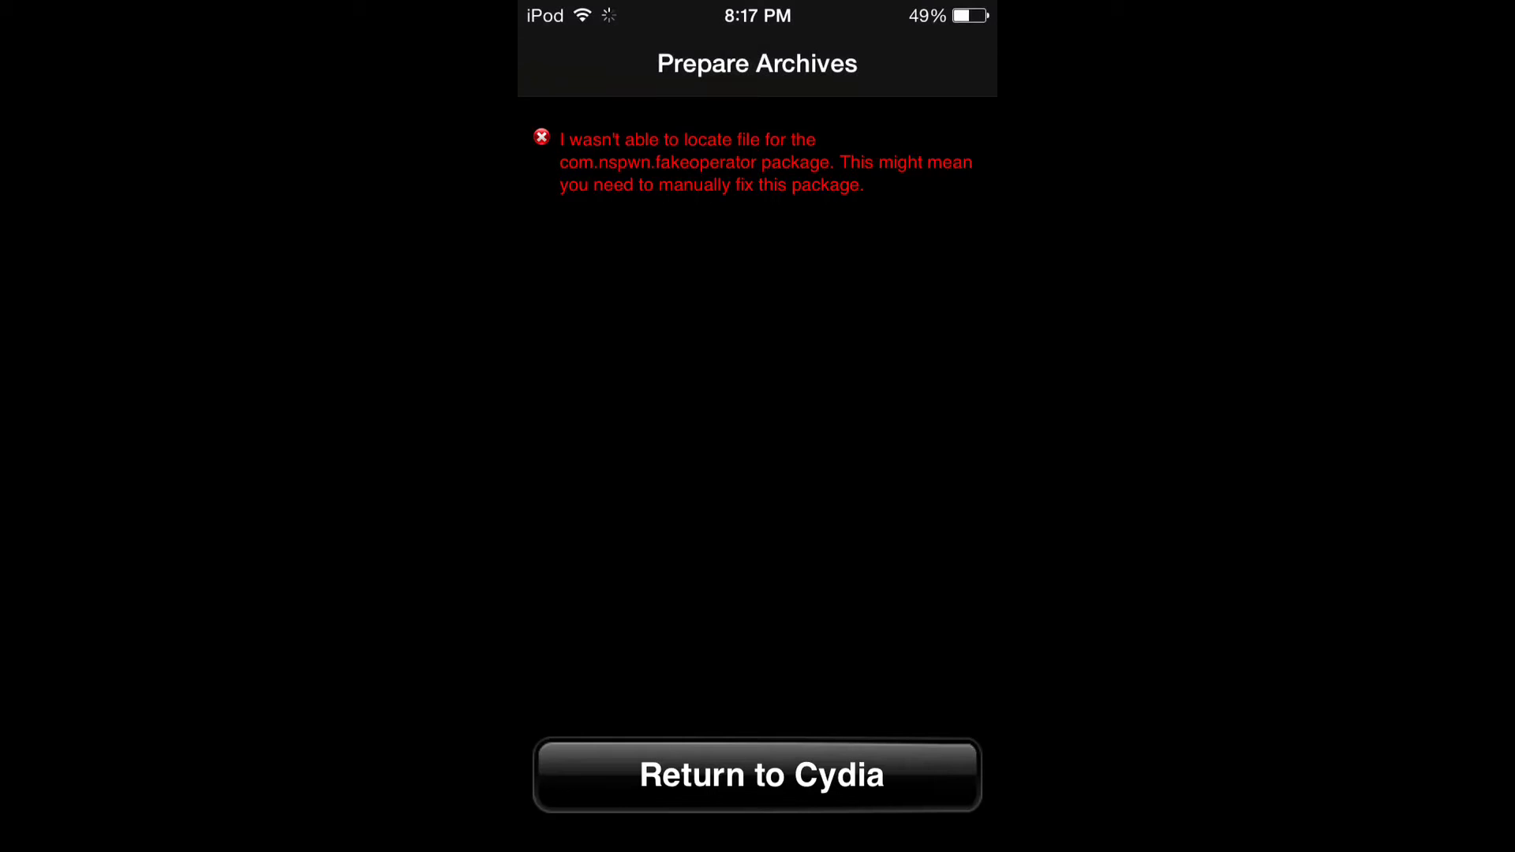
{"action": "left_click", "coordinate": [757, 775]}
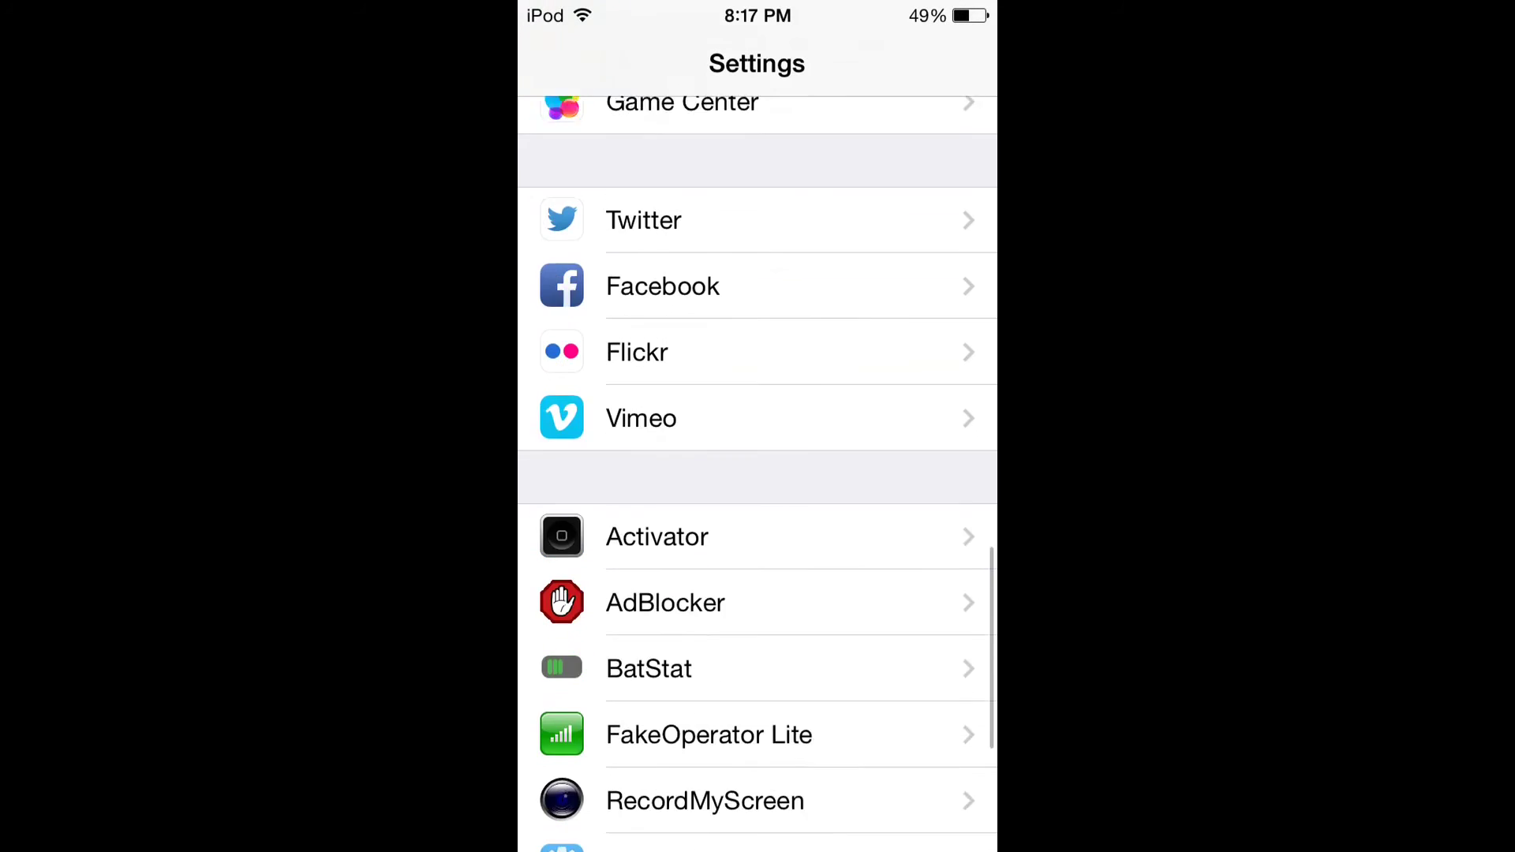
{"action": "scroll", "coordinate": [757, 474], "scroll_direction": "down", "scroll_amount": 2}
Step: Turn on Enable Fake Operator in FakeOperator Lite settings with carrier name 'iPodastic'
{"action": "left_click", "coordinate": [759, 427]}
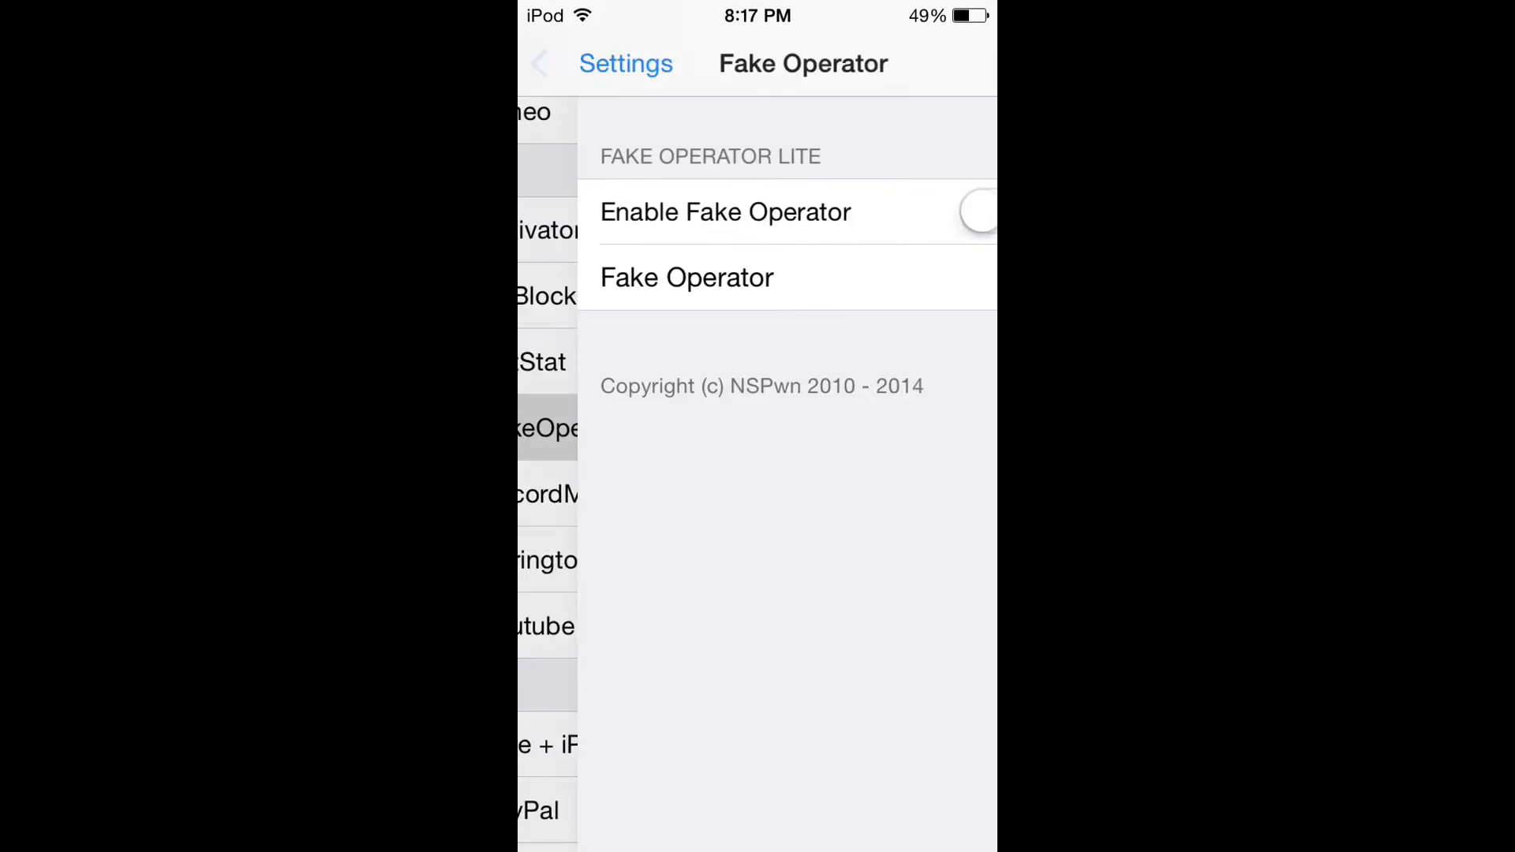
{"action": "left_click", "coordinate": [936, 212]}
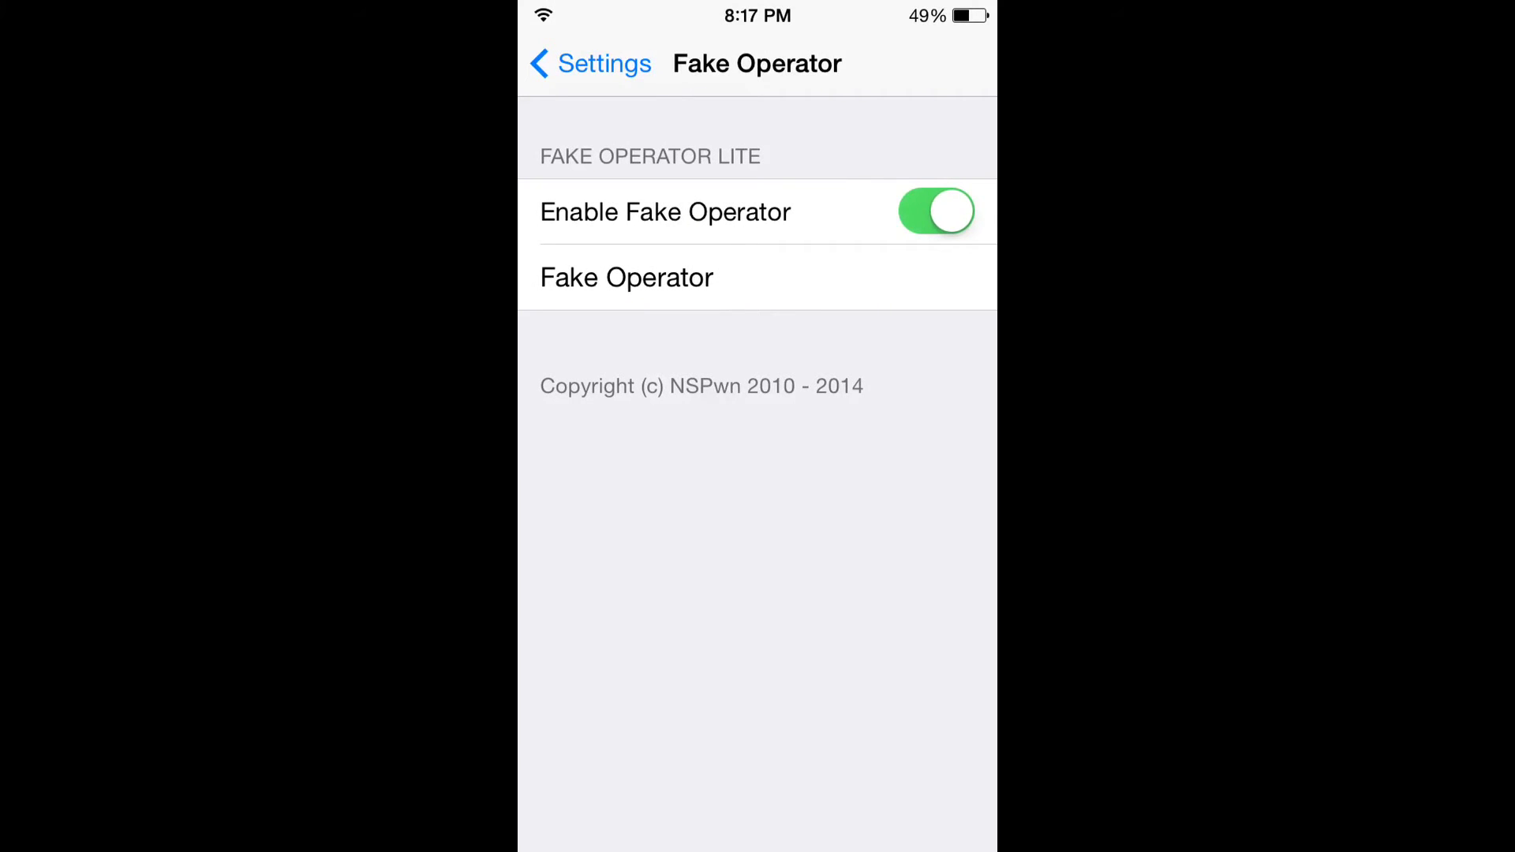
{"action": "left_click", "coordinate": [852, 277]}
{"action": "type", "text": "i"}
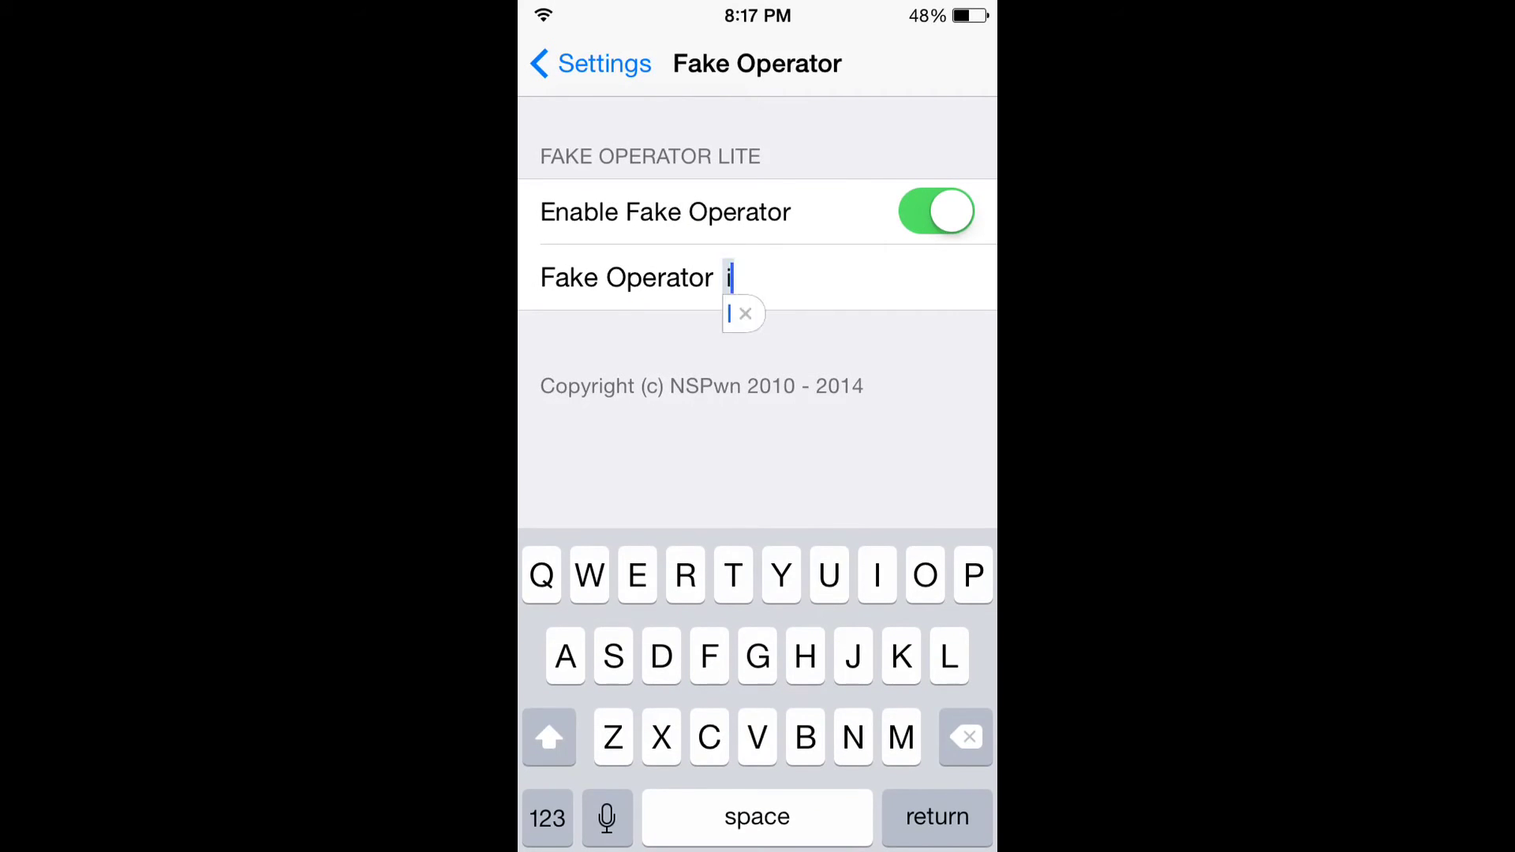
{"action": "type", "text": "Podastic"}
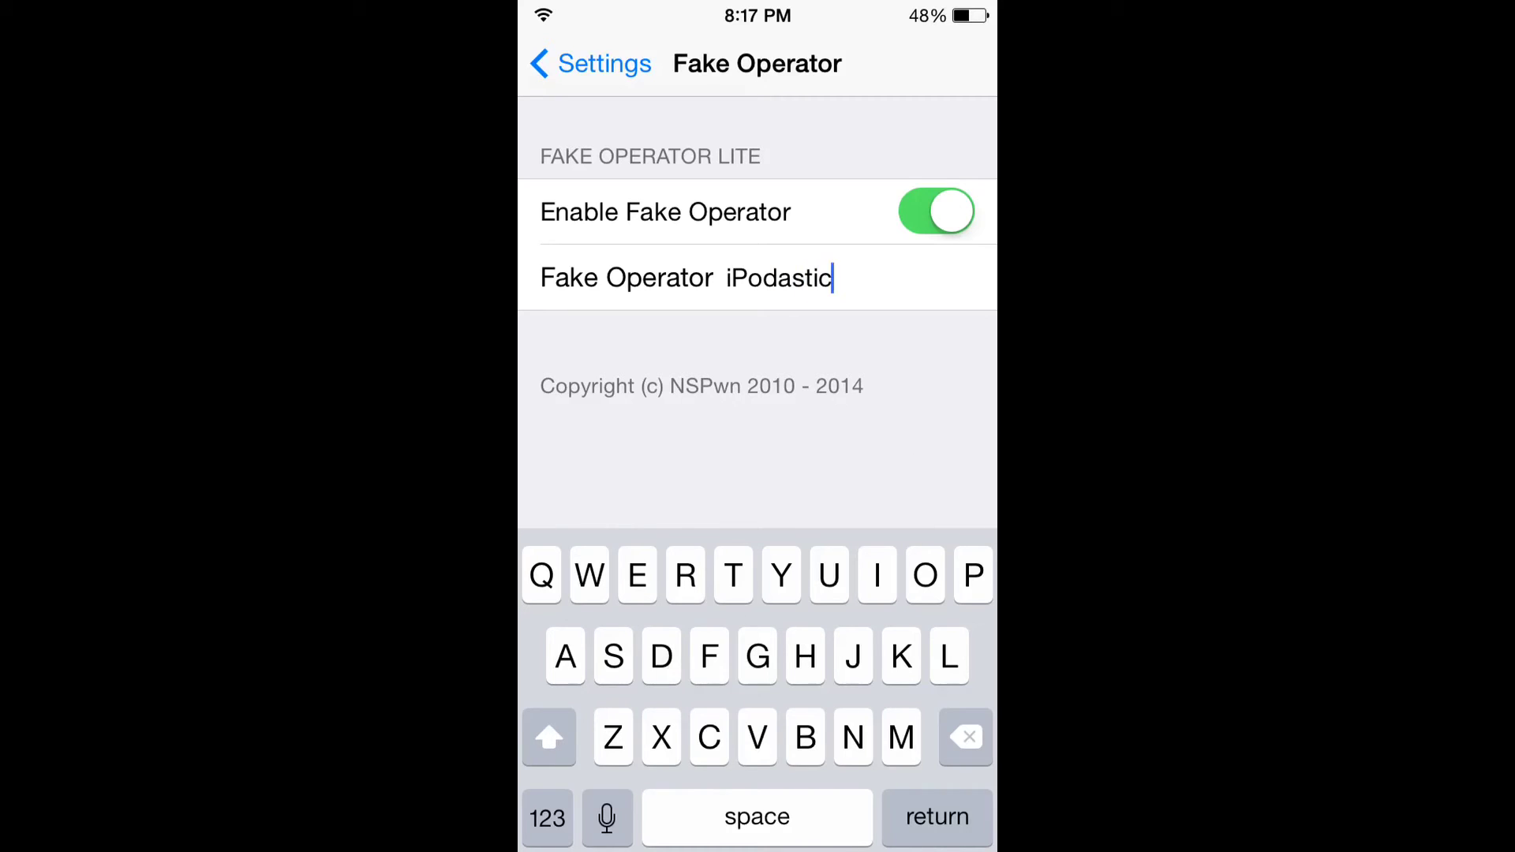
{"action": "left_click", "coordinate": [591, 62]}
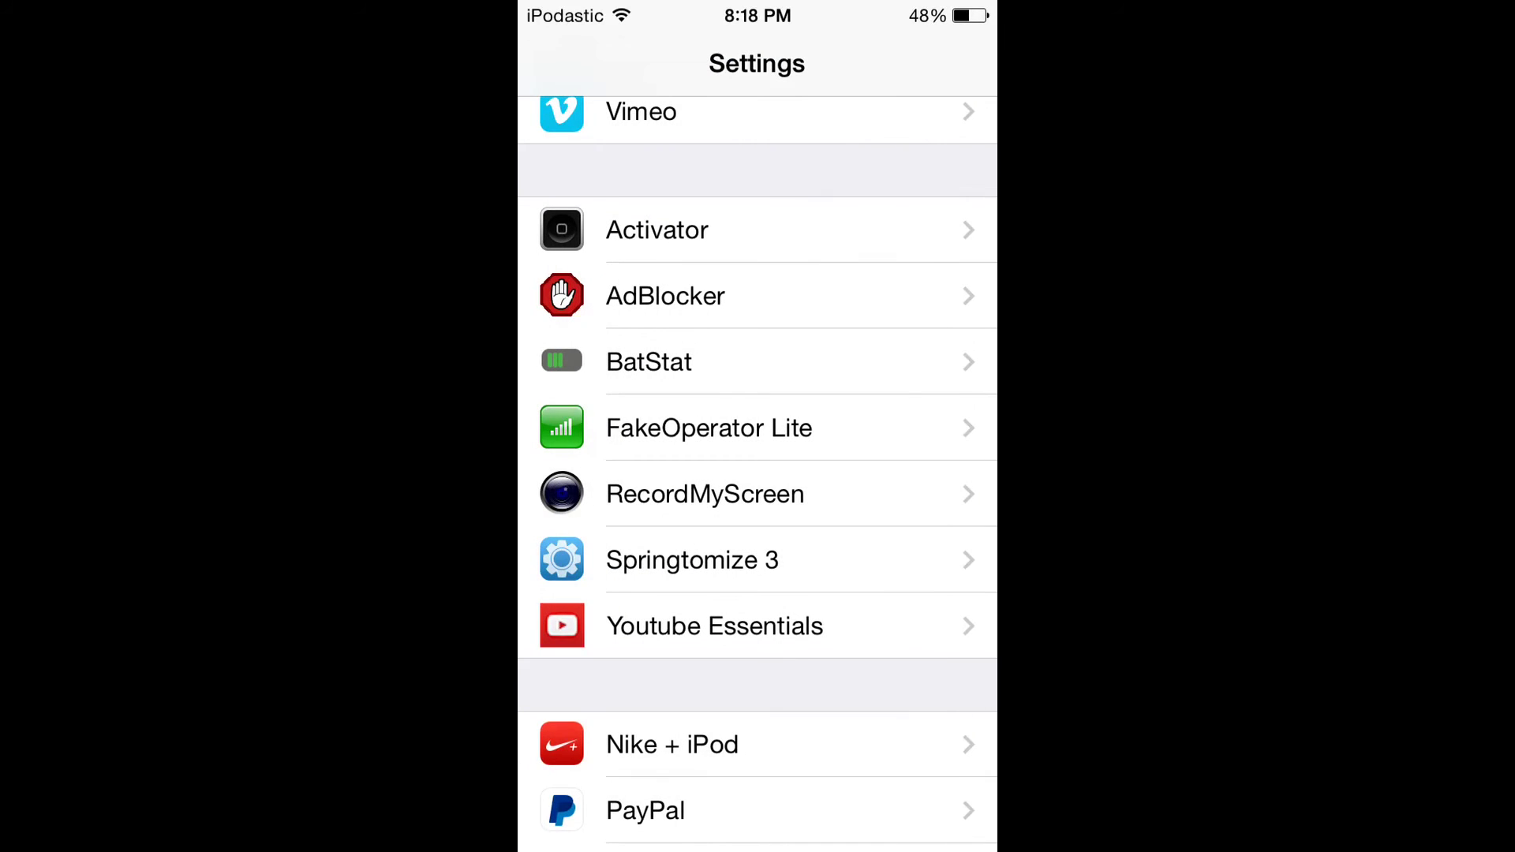
{"action": "scroll", "coordinate": [757, 474], "scroll_direction": "up", "scroll_amount": 5}
{"action": "scroll", "coordinate": [758, 473], "scroll_direction": "up", "scroll_amount": 10}
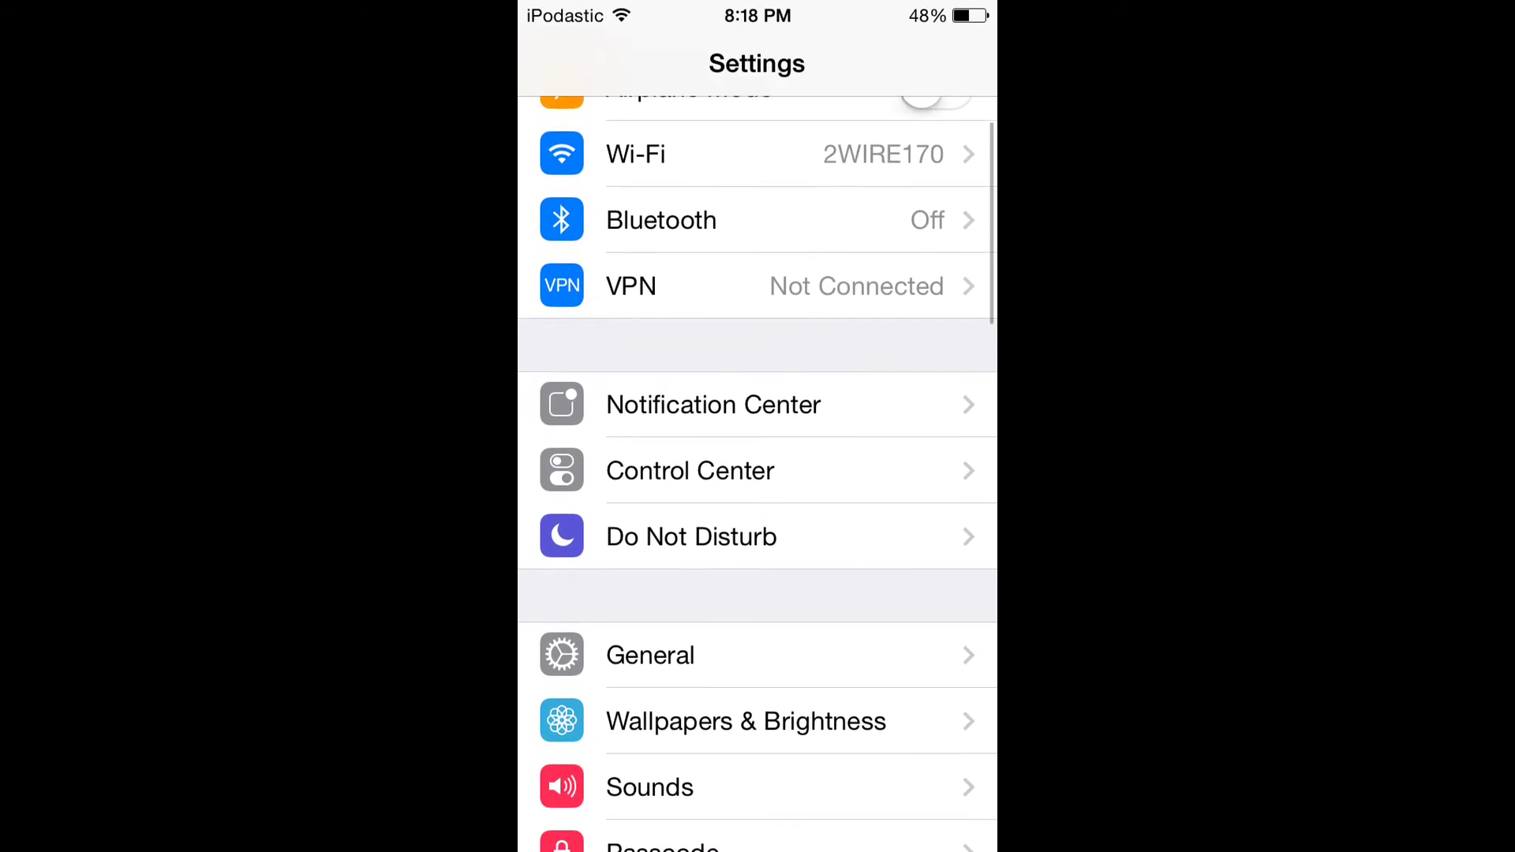